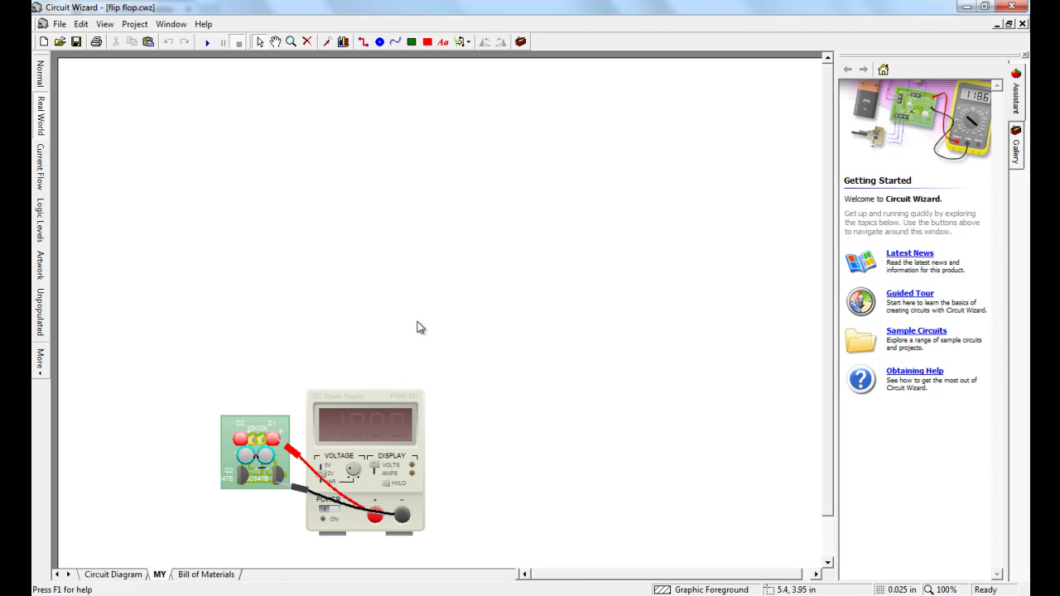
scroll(444, 324, down, 1)
scroll(360, 425, down, 1)
scroll(360, 425, up, 3)
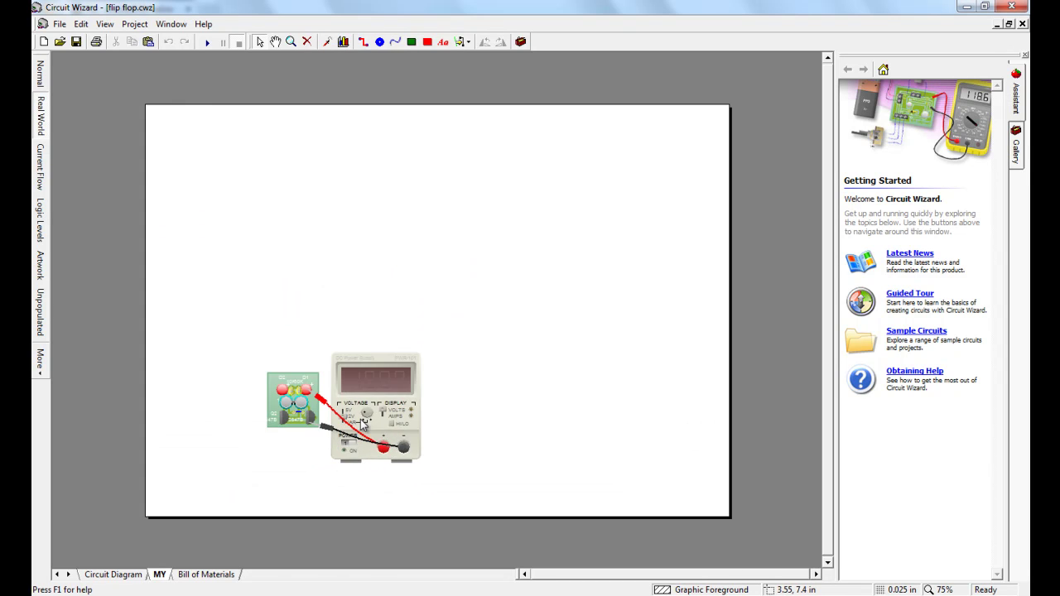
scroll(183, 354, up, 1)
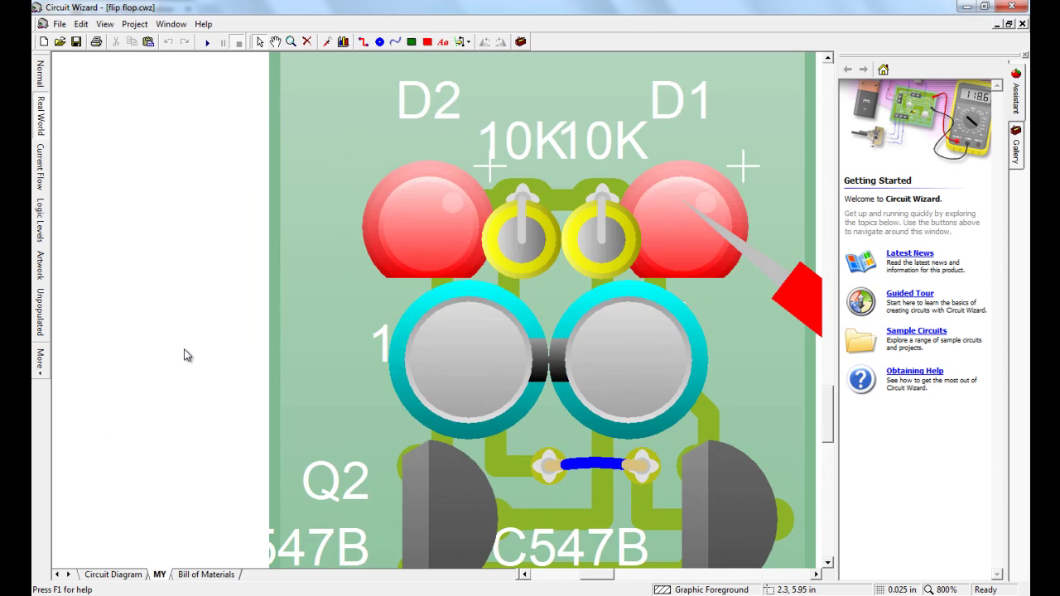
scroll(185, 354, down, 1)
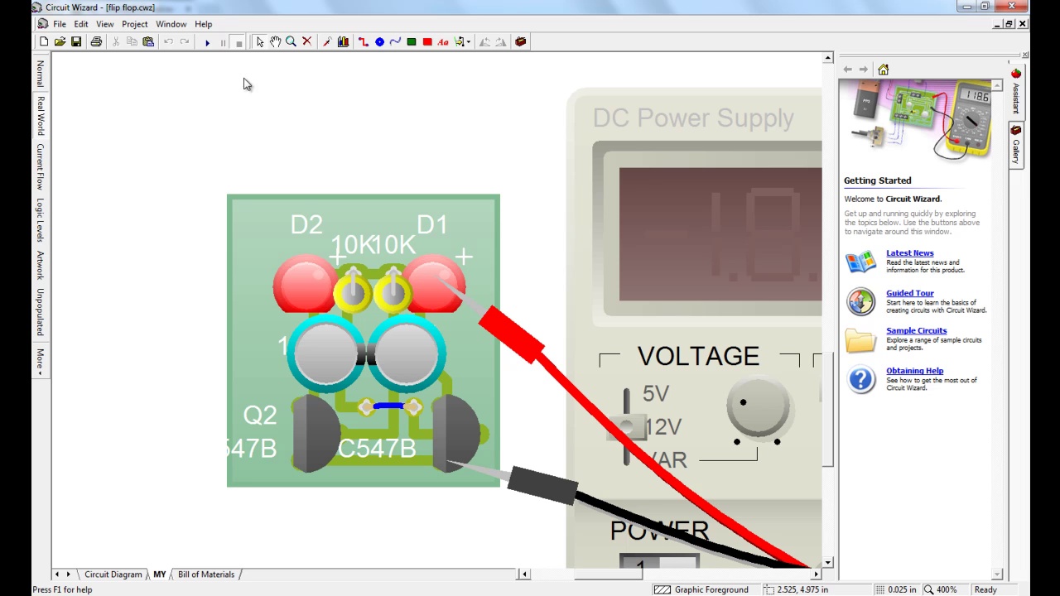
click(124, 29)
mouse_move(165, 85)
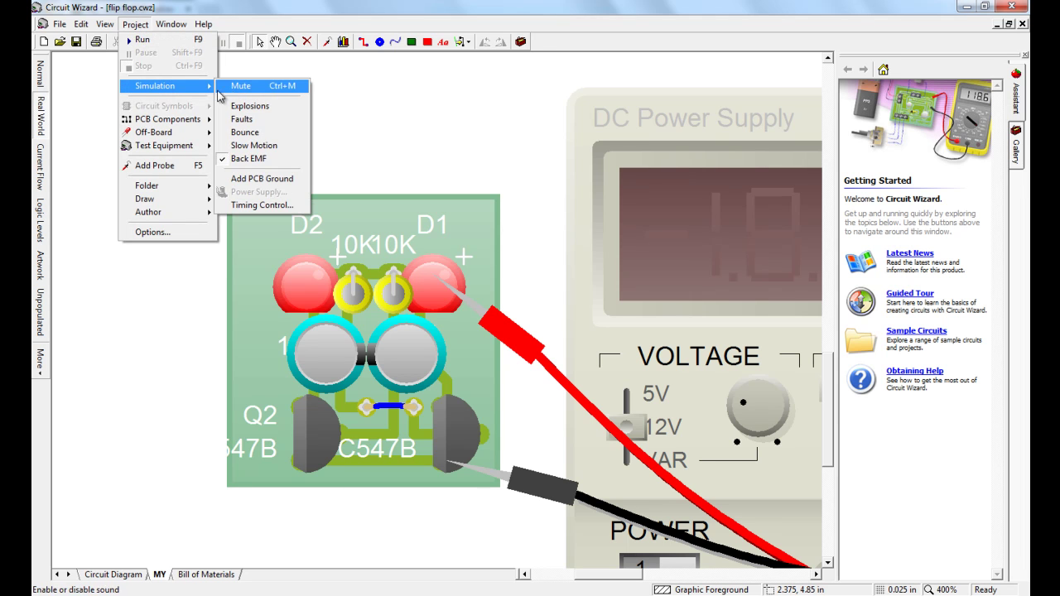
click(364, 104)
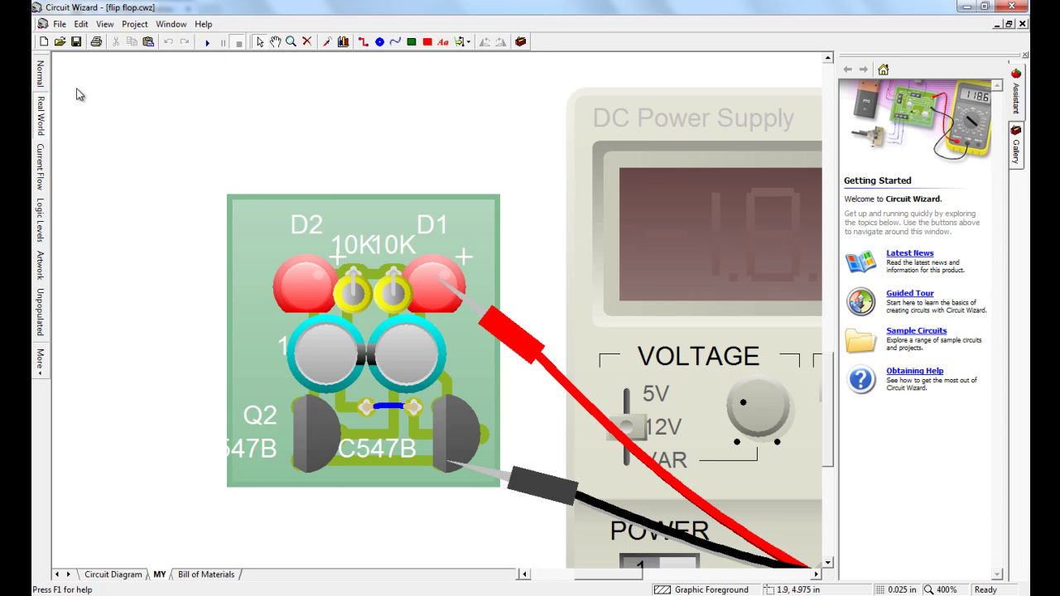
Run the circuit board simulation and switch the DC power supply's voltage to 5V
click(207, 42)
scroll(286, 126, down, 1)
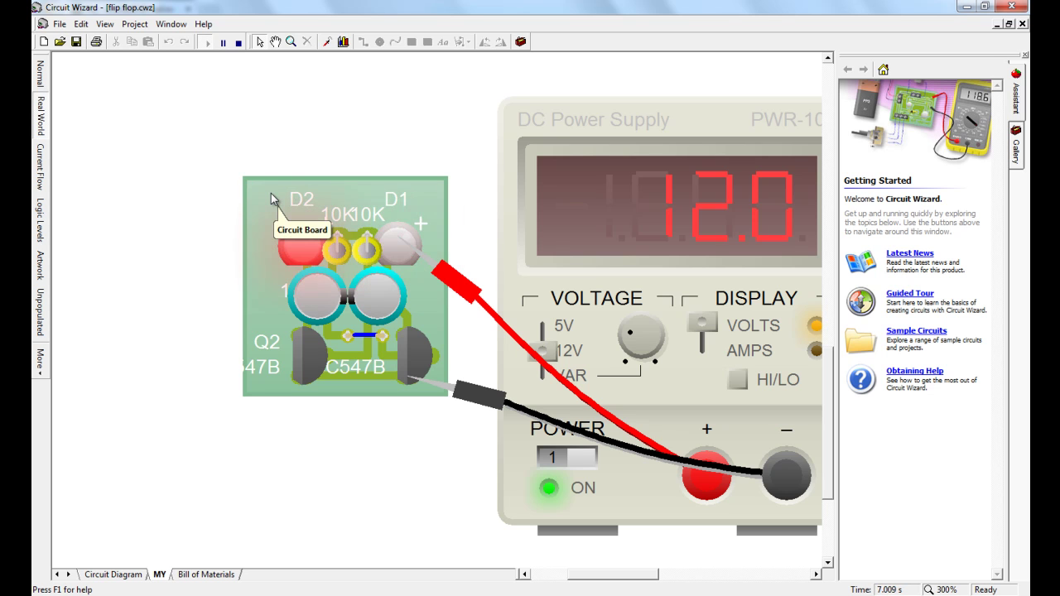
scroll(218, 94, down, 1)
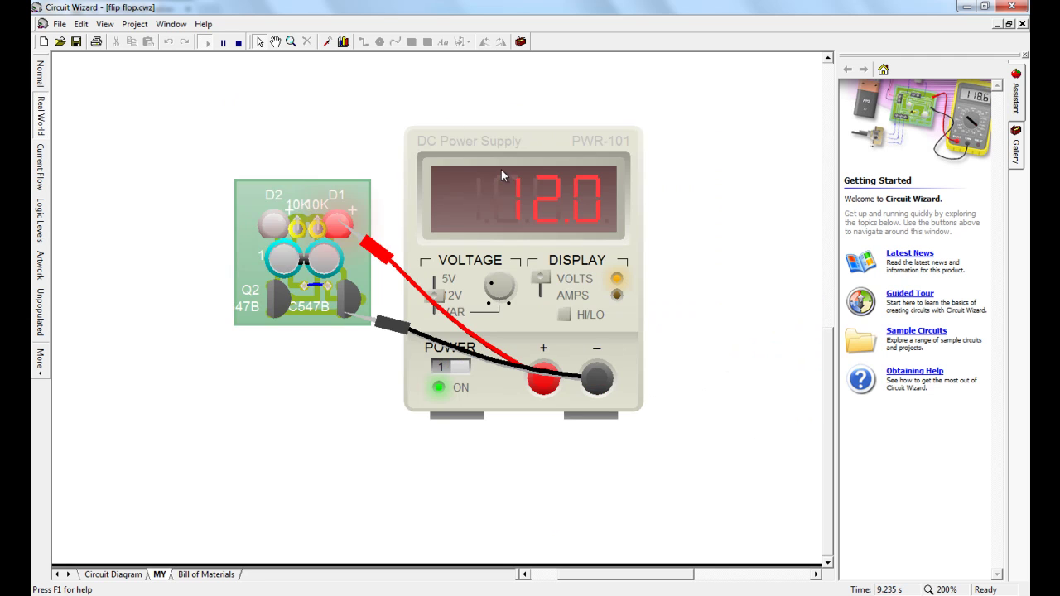
drag(443, 298, 443, 279)
scroll(409, 273, up, 1)
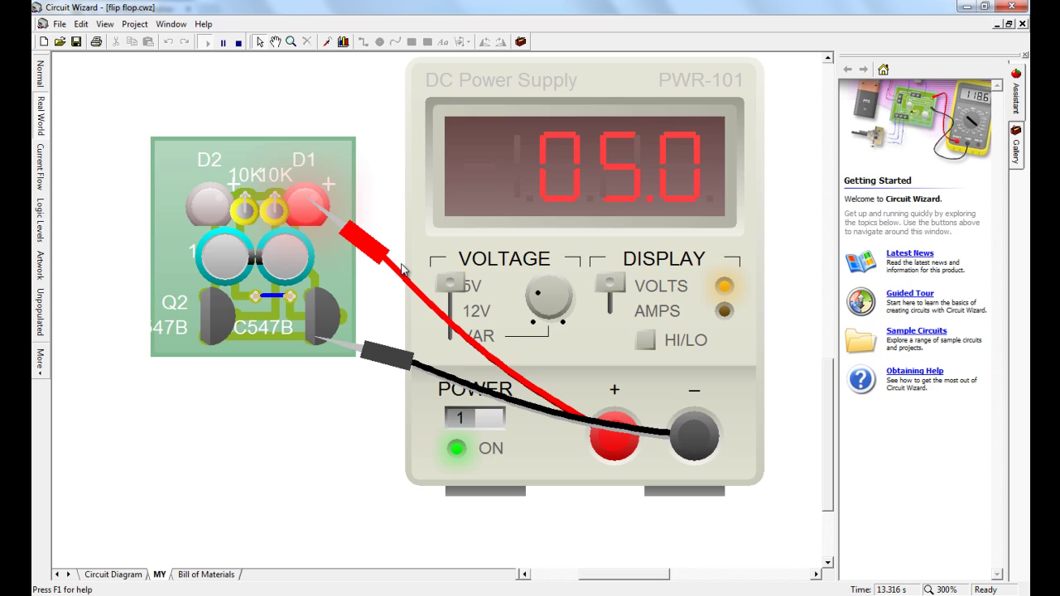
scroll(401, 269, down, 1)
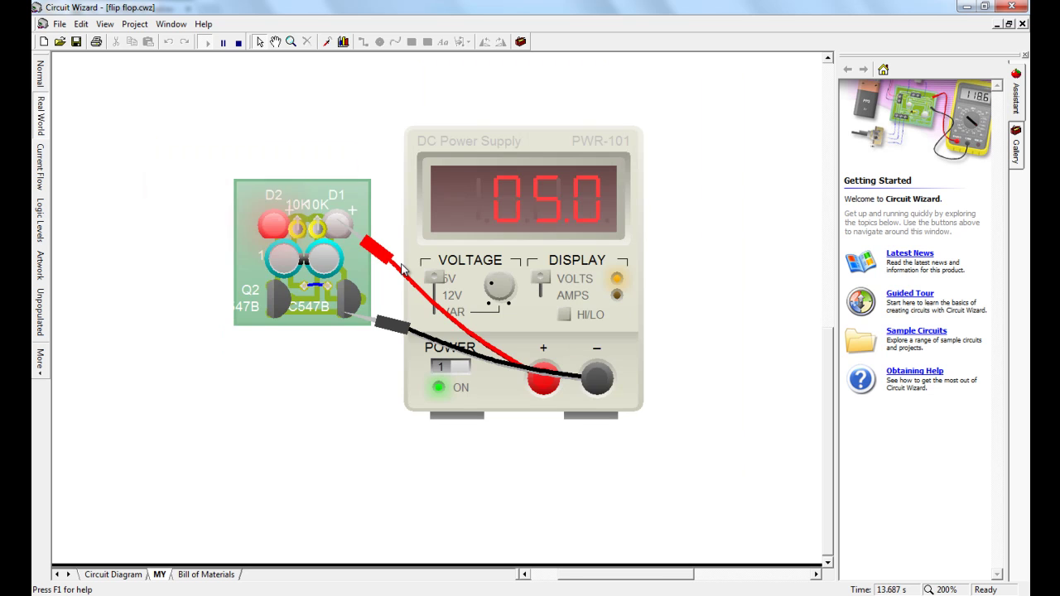
Change both 10K resistors on the circuit board to 100K
double_click(304, 234)
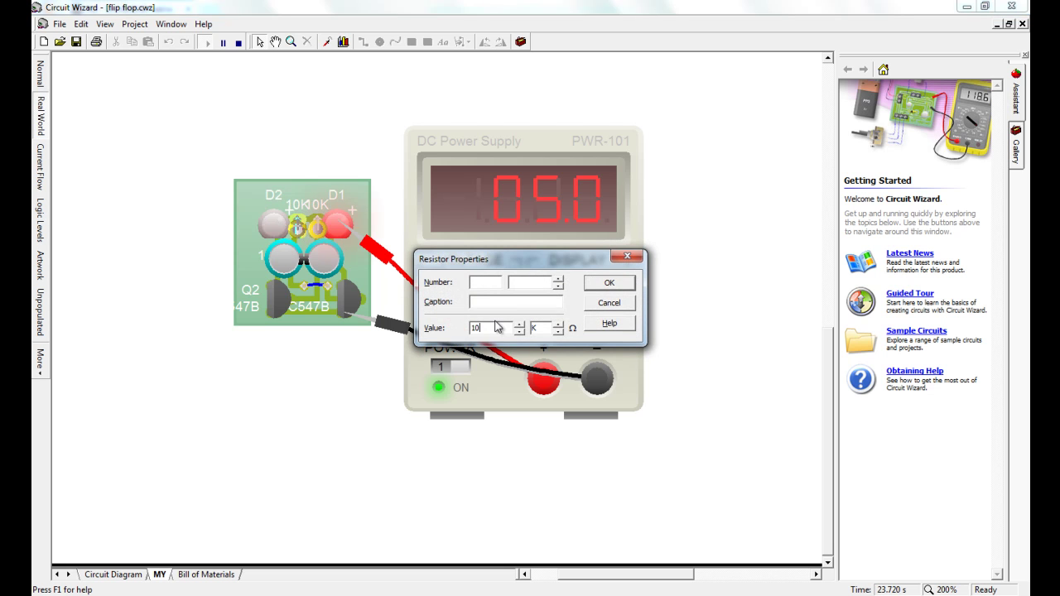
click(615, 275)
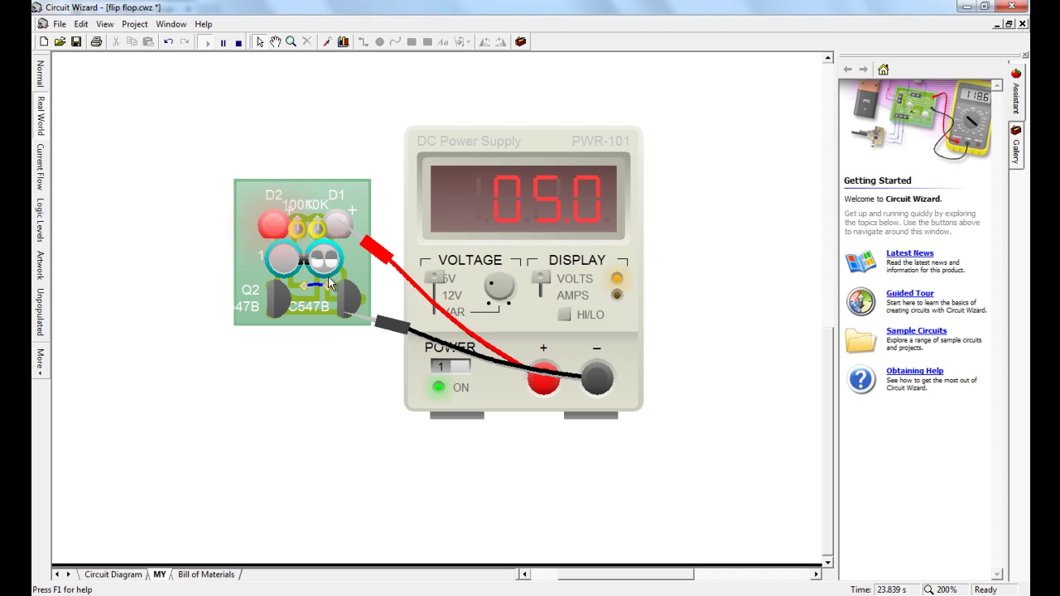
double_click(318, 228)
click(489, 328)
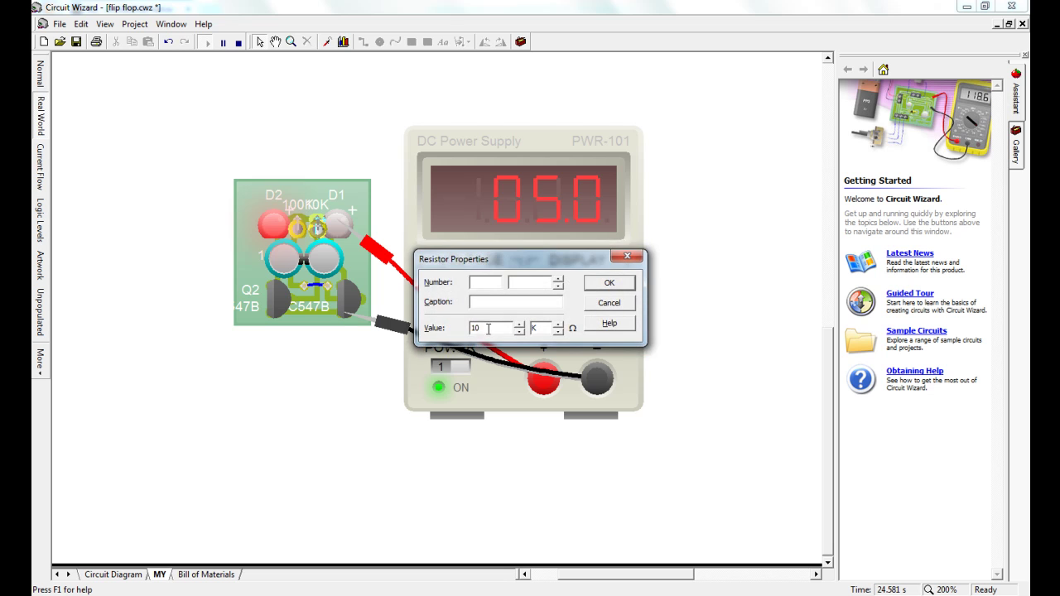
click(603, 286)
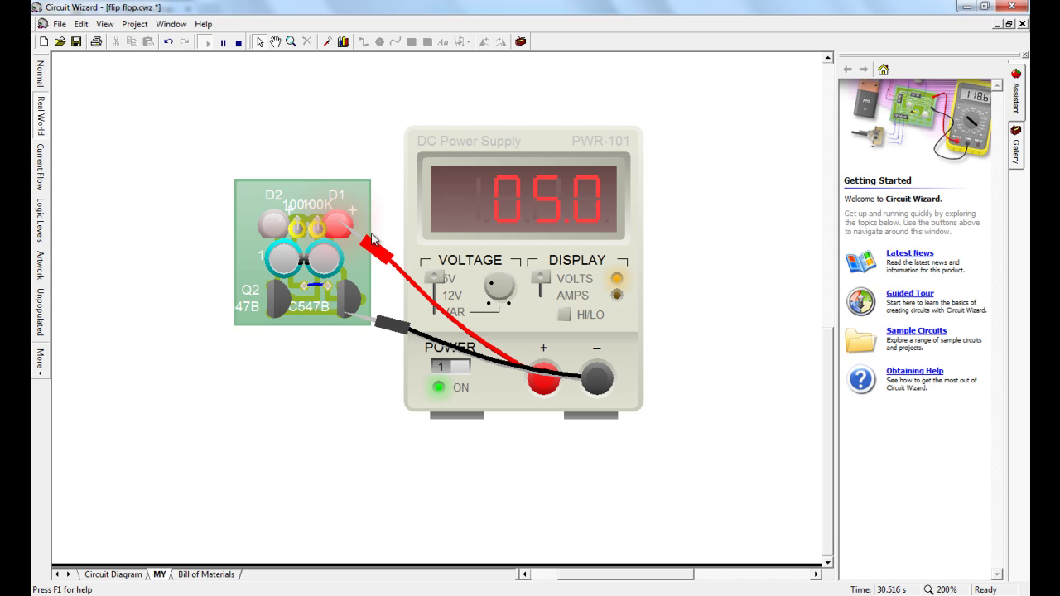
Switch the power supply to 12V and set electrolytic capacitors C2 and C1 to 10 µF each
ctrl+scroll(294, 265, up, 2)
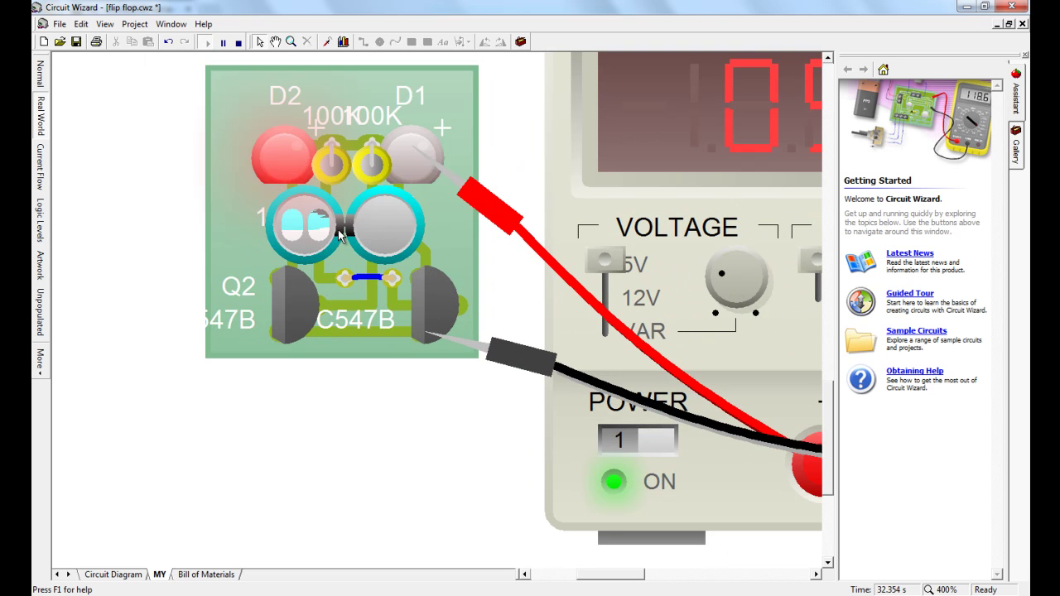
drag(605, 262, 610, 301)
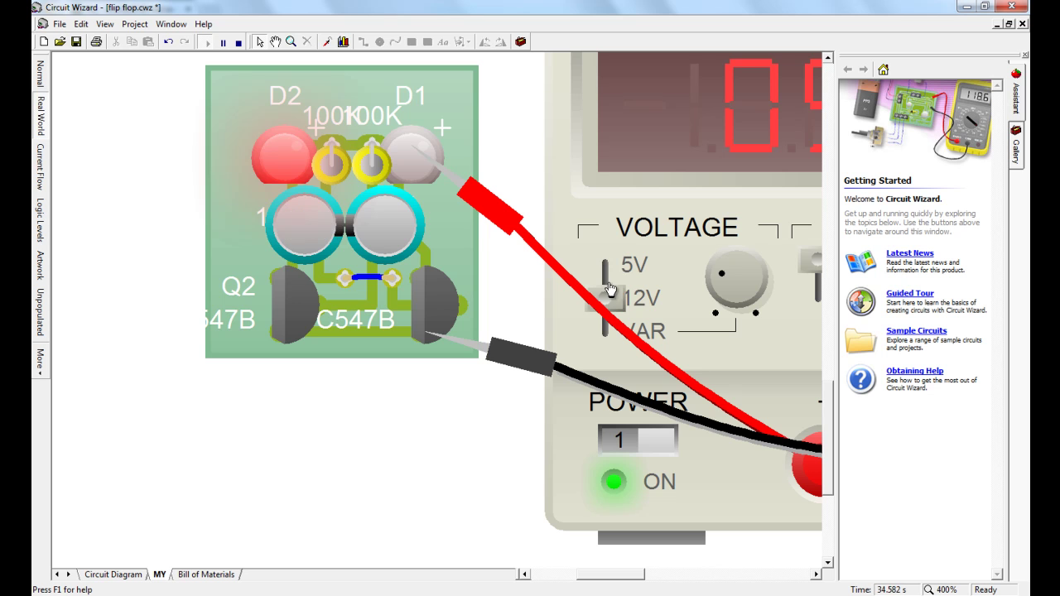
double_click(385, 224)
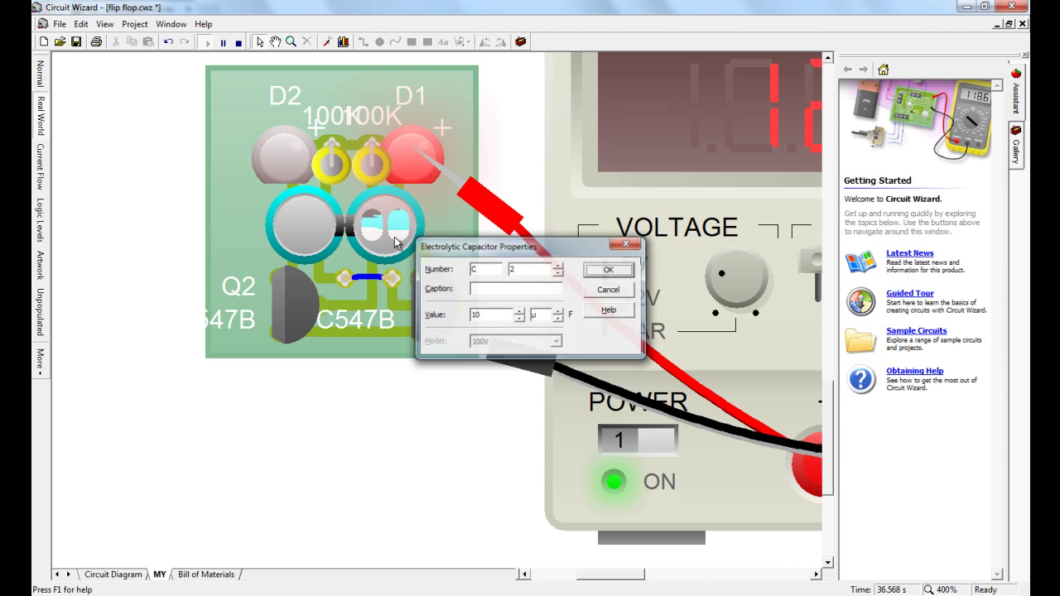
click(608, 271)
double_click(340, 230)
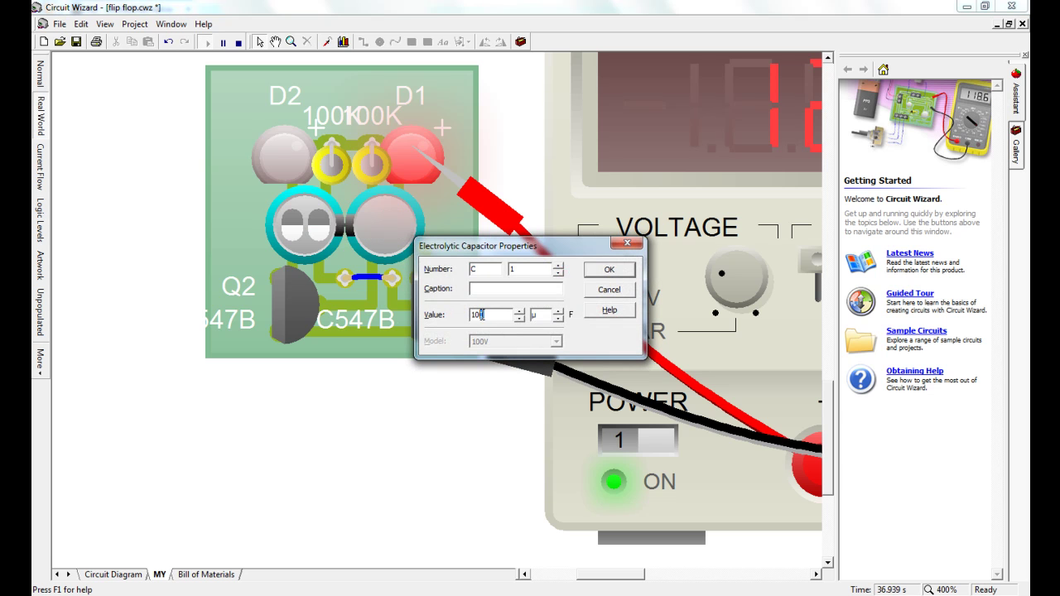
click(607, 270)
Switch the DC power supply's voltage back to 5V
scroll(159, 186, down, 1)
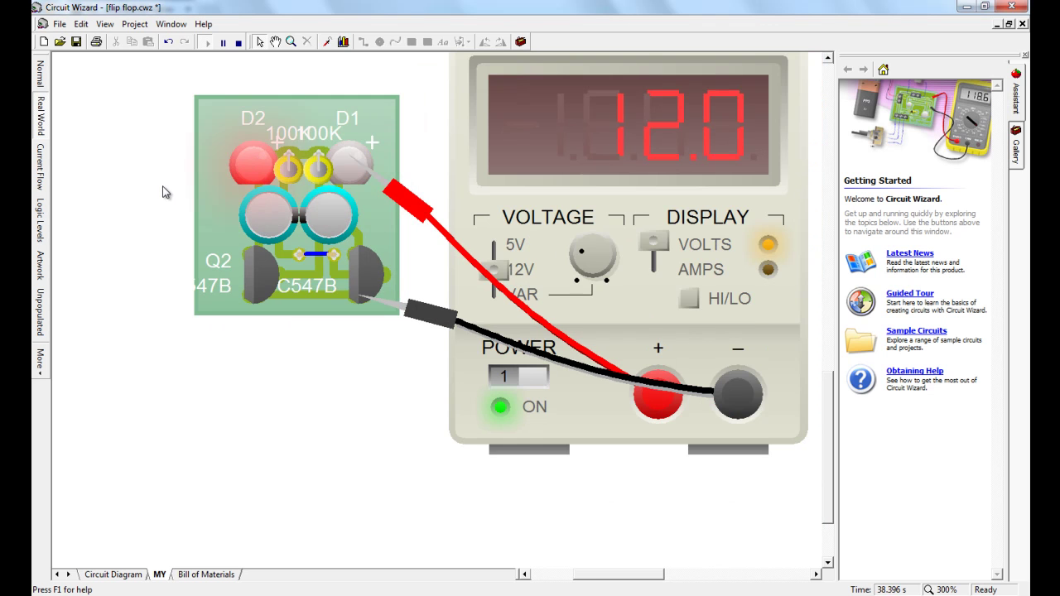
scroll(165, 192, down, 1)
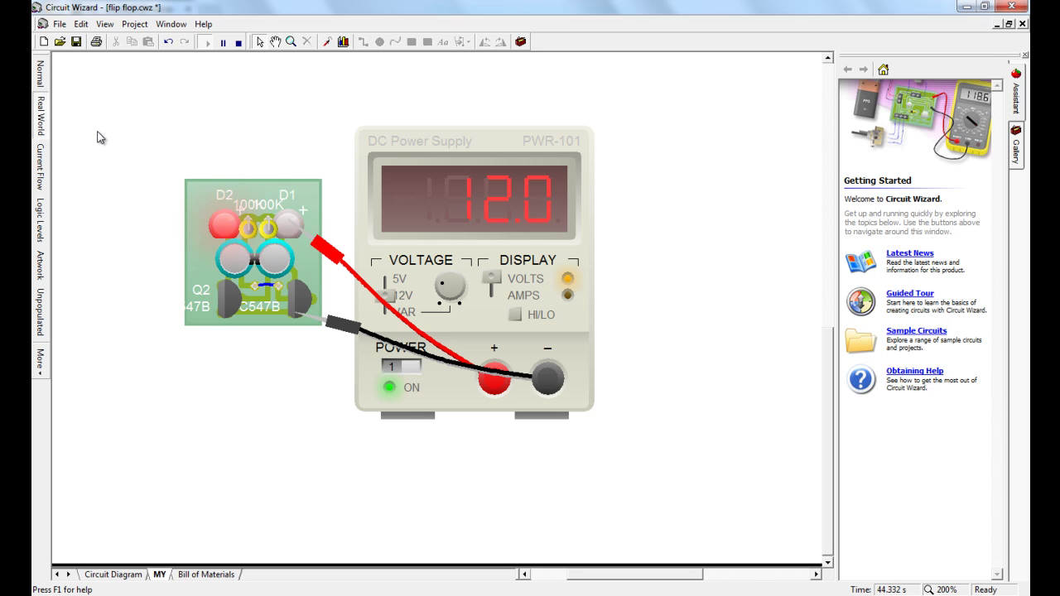
drag(389, 296, 391, 282)
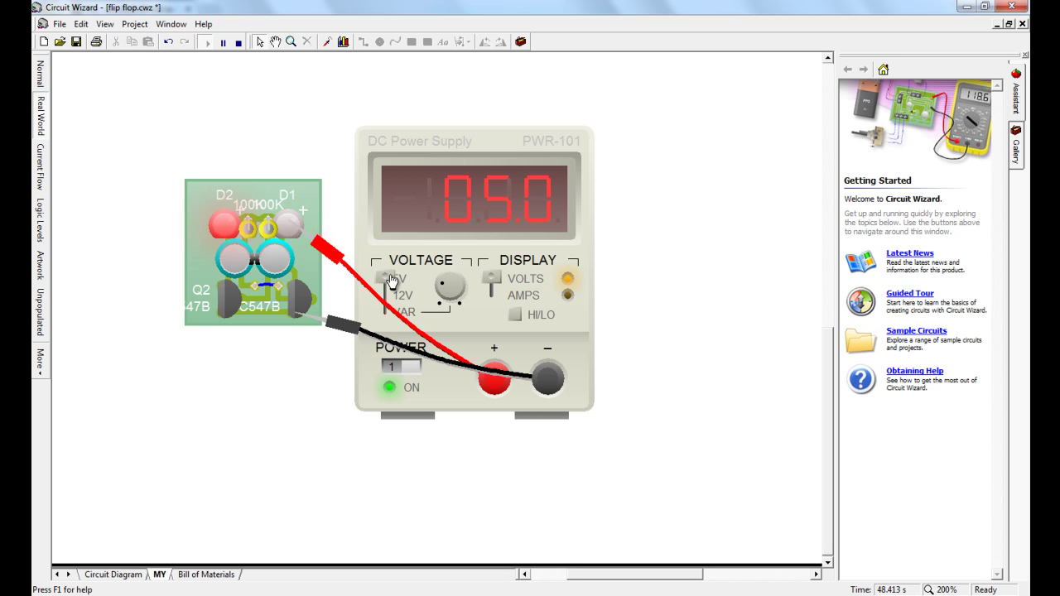
Show the circuit board in Normal view and examine its copper tracks, wire link and component outlines during the simulation
click(38, 73)
ctrl+scroll(324, 289, up, 3)
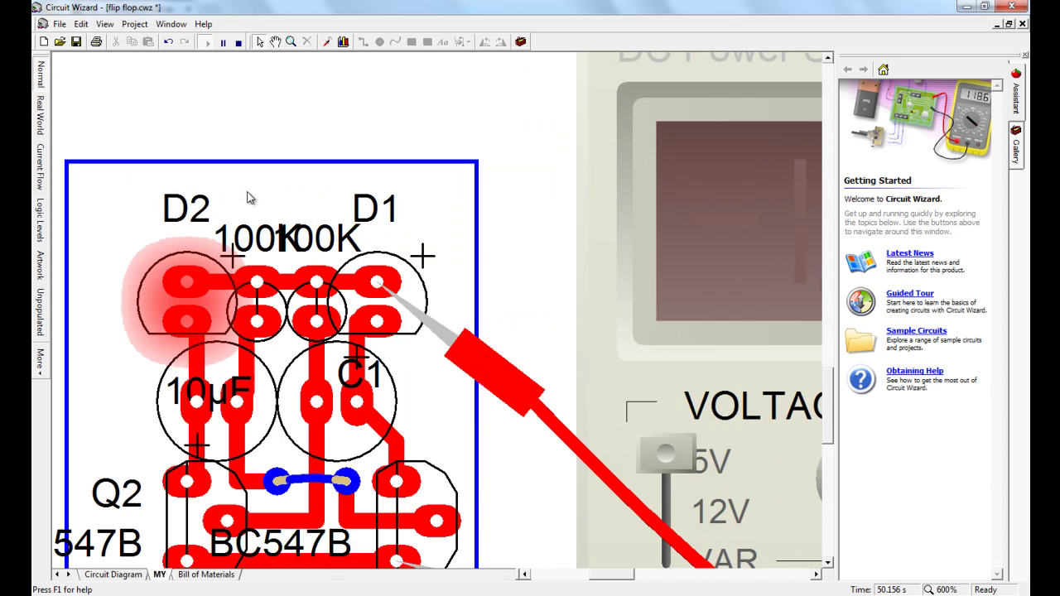
ctrl+scroll(324, 289, down, 3)
ctrl+scroll(347, 225, up, 3)
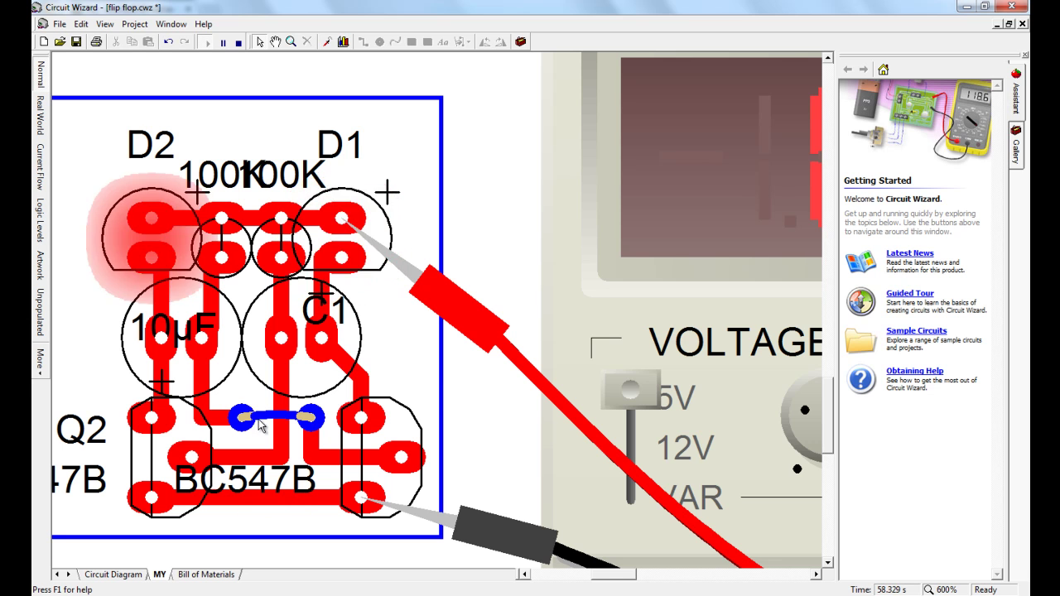
ctrl+scroll(232, 424, down, 3)
ctrl+scroll(165, 414, down, 3)
ctrl+scroll(165, 414, up, 2)
ctrl+scroll(154, 431, down, 2)
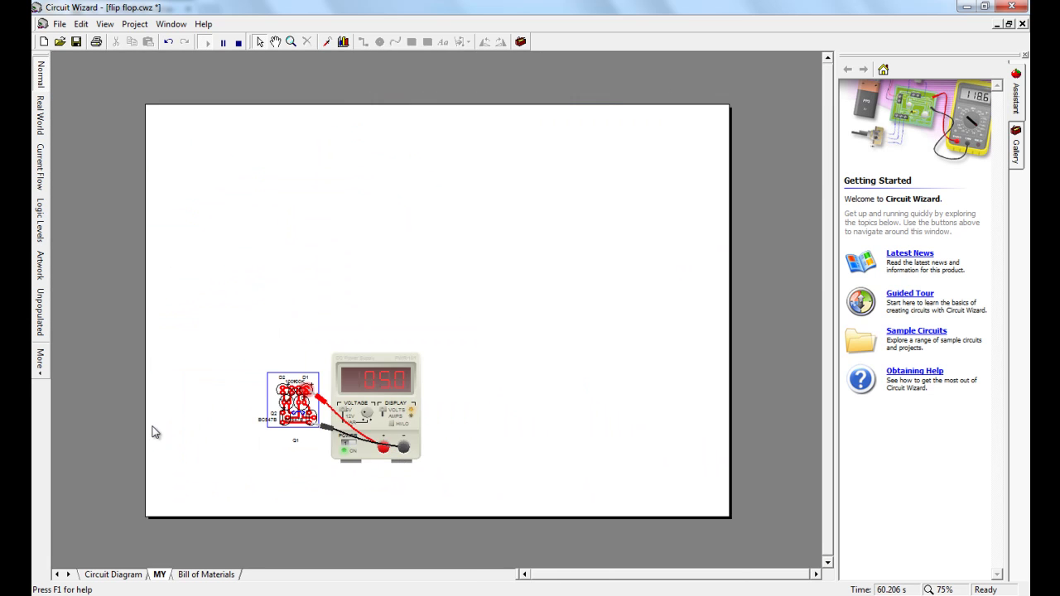
ctrl+scroll(154, 431, up, 3)
ctrl+scroll(200, 428, up, 3)
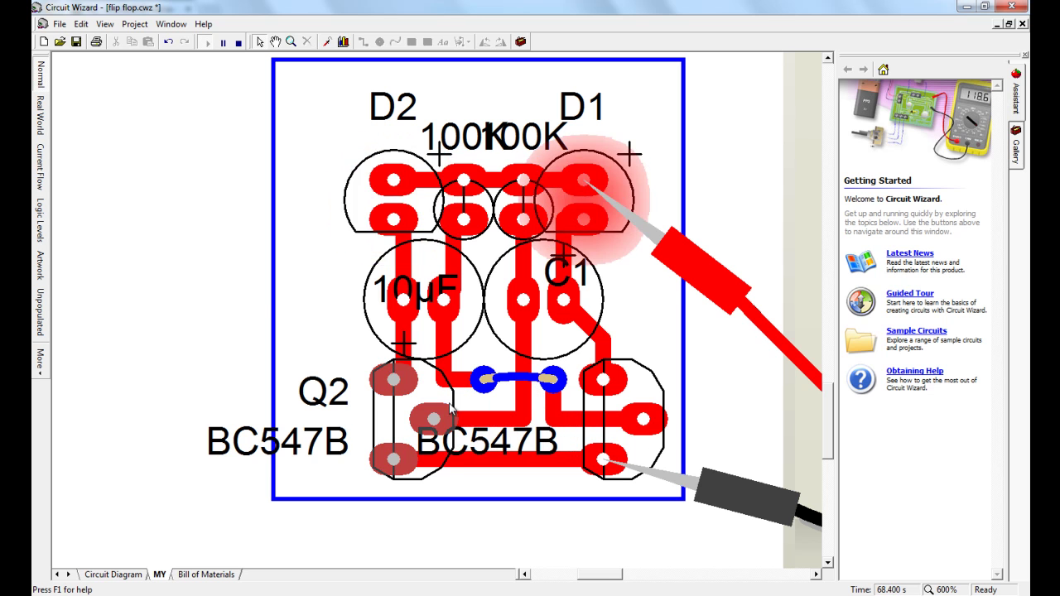
Stop the running simulation of the circuit board
click(240, 43)
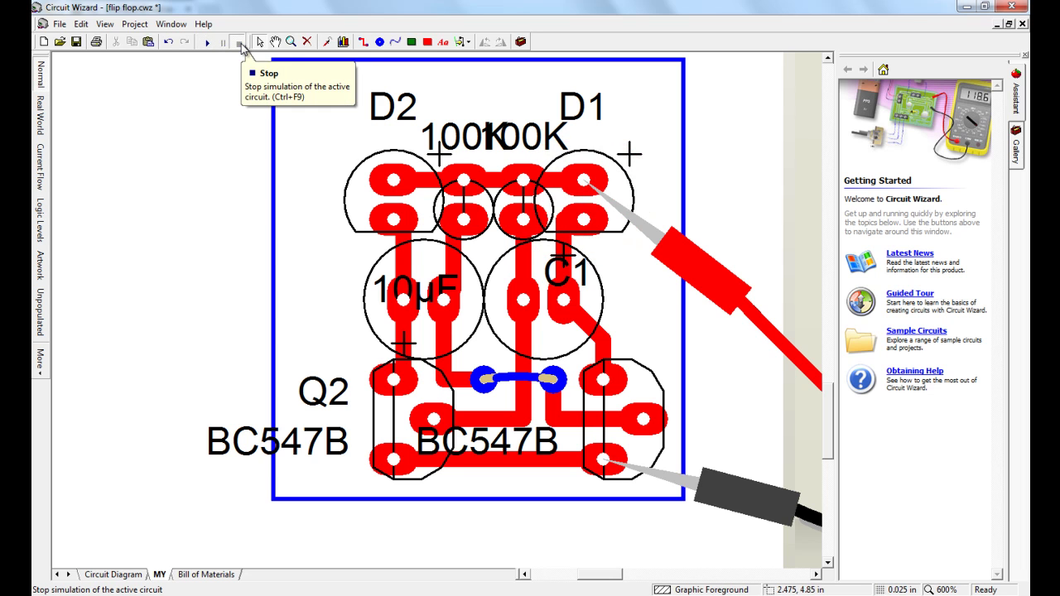
scroll(248, 100, down, 3)
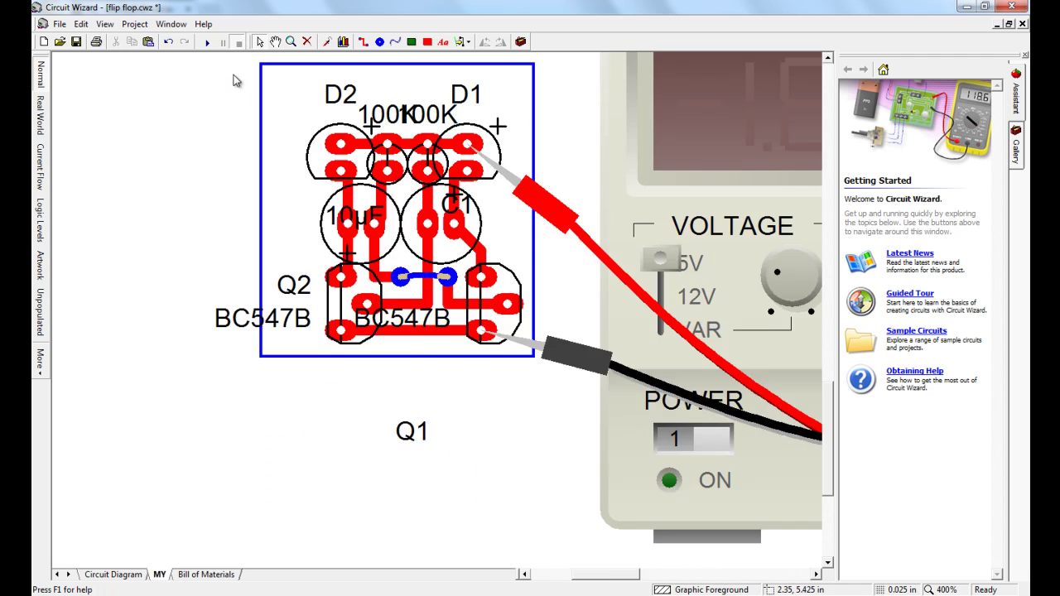
scroll(260, 133, up, 3)
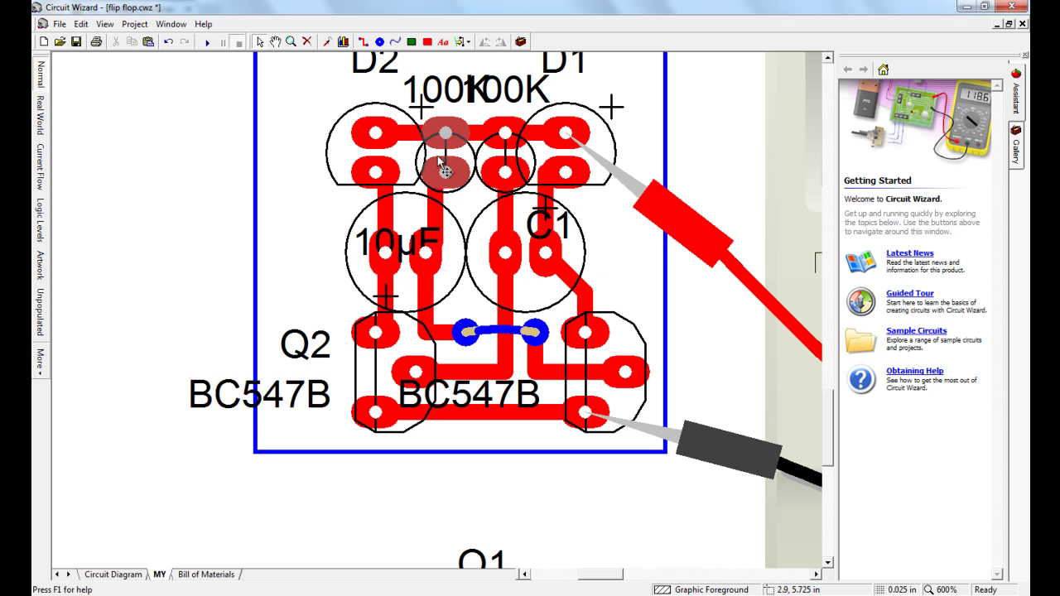
Check the properties of the 100K resistor beside D2 and look over the board layout
double_click(453, 141)
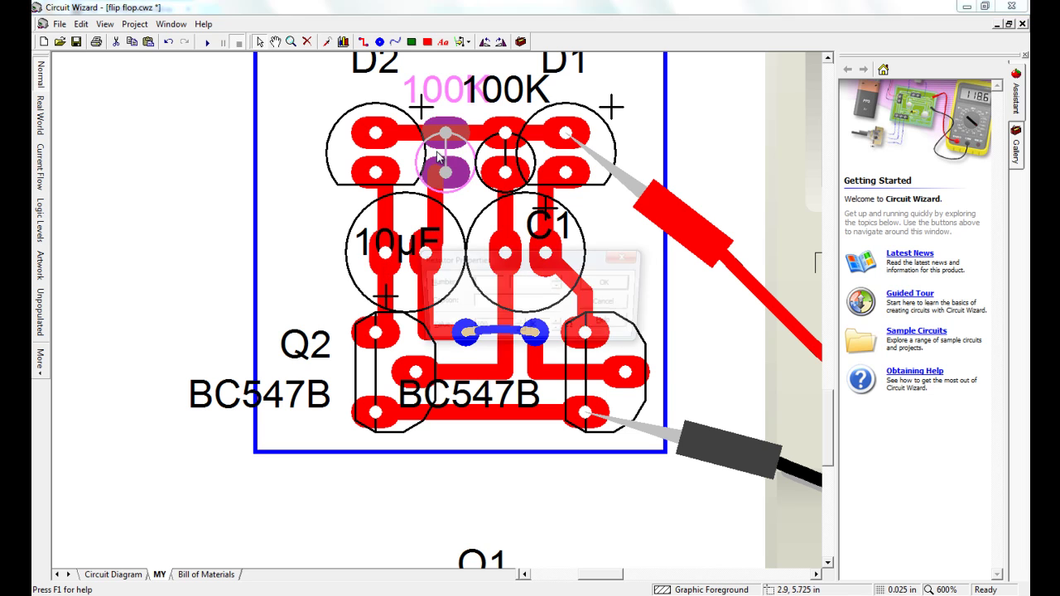
click(609, 284)
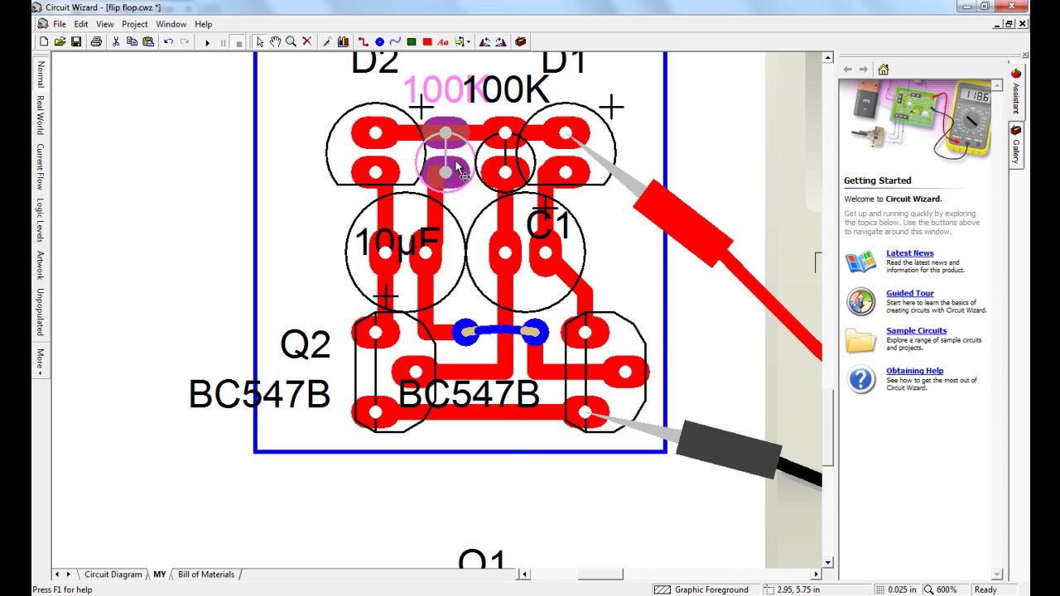
scroll(447, 166, down, 2)
scroll(464, 176, down, 1)
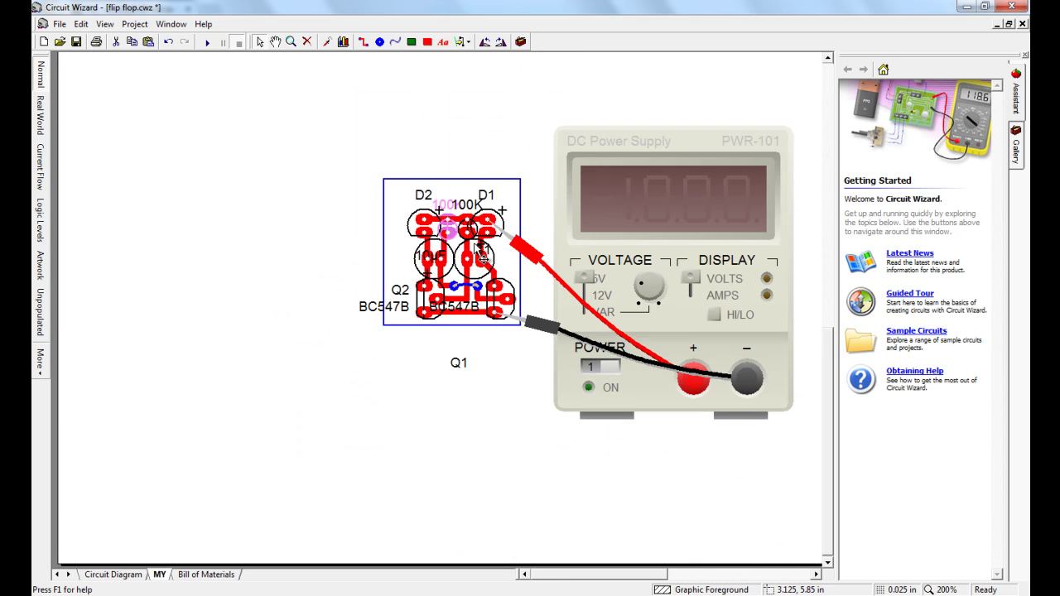
scroll(480, 253, up, 2)
scroll(480, 253, up, 1)
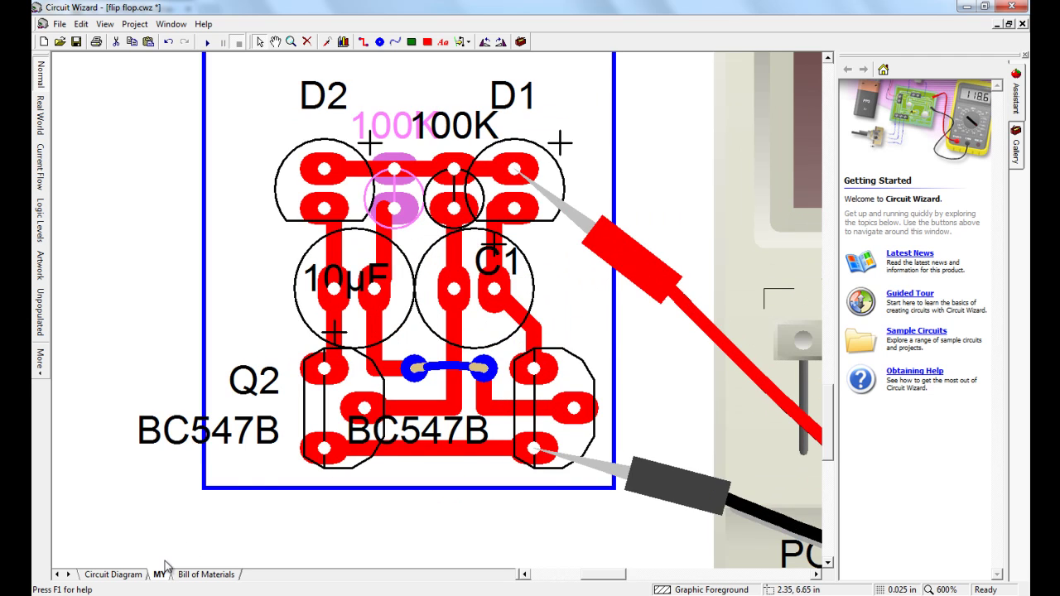
Open the Circuit Diagram page and examine the flip-flop schematic up close
click(124, 574)
scroll(207, 420, down, 1)
scroll(249, 240, up, 3)
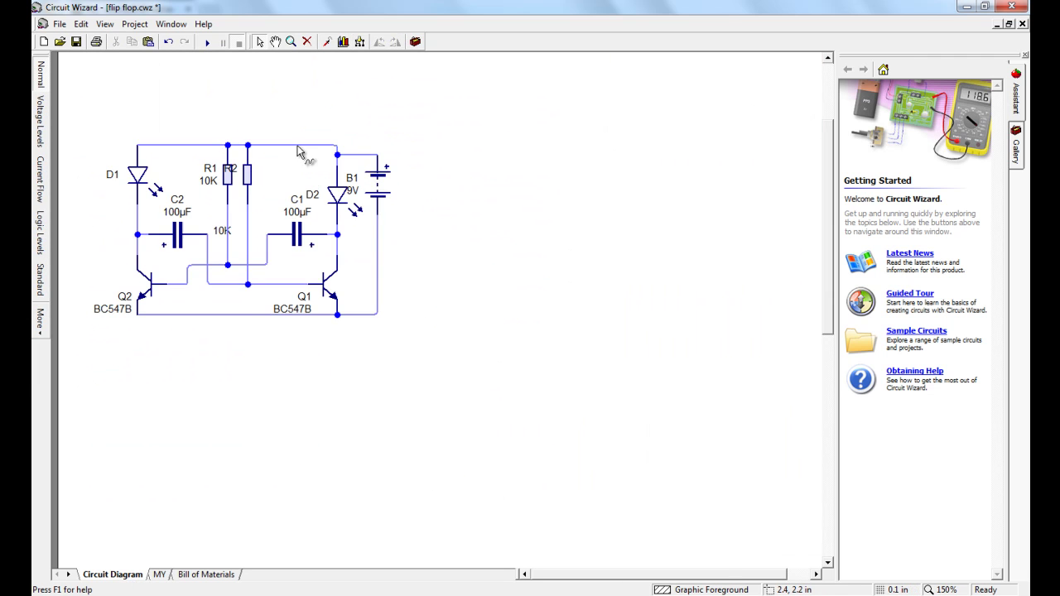
scroll(82, 152, up, 1)
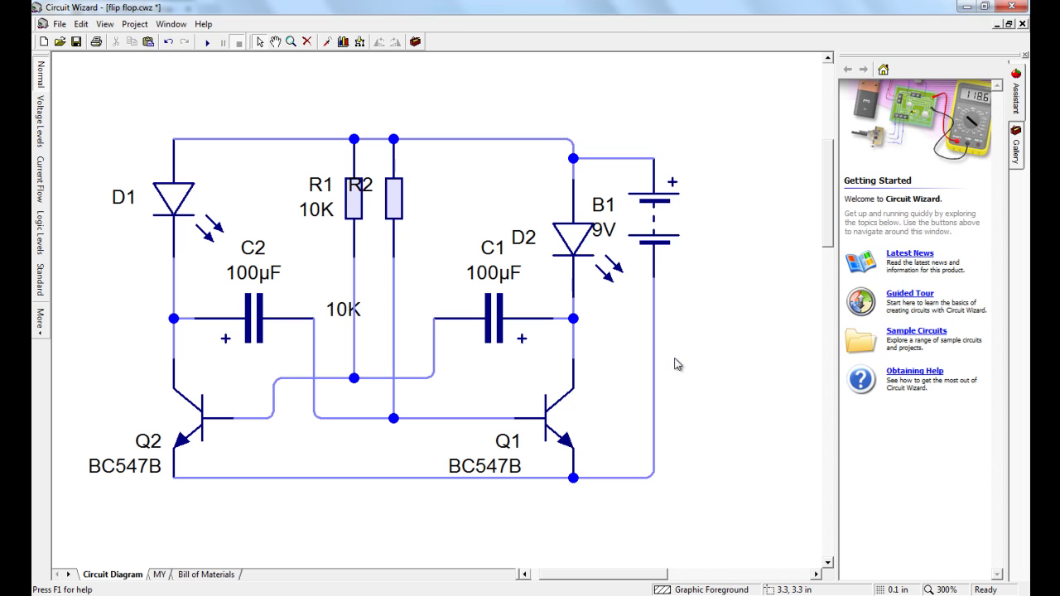
Return to the MY page and inspect the circuit board layout up close
click(158, 574)
scroll(248, 529, down, 2)
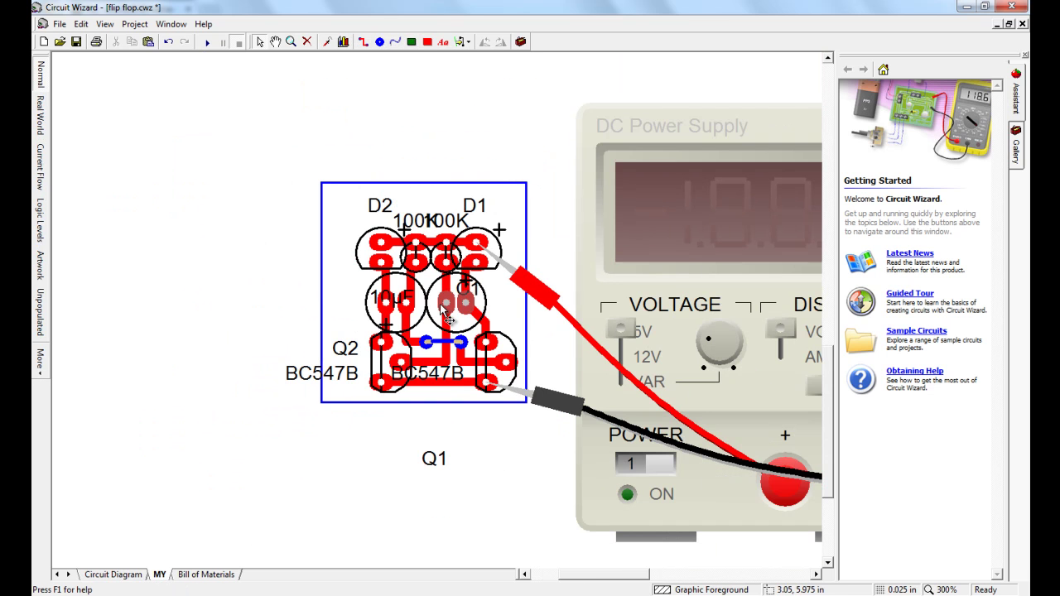
scroll(396, 348, up, 1)
scroll(399, 352, up, 1)
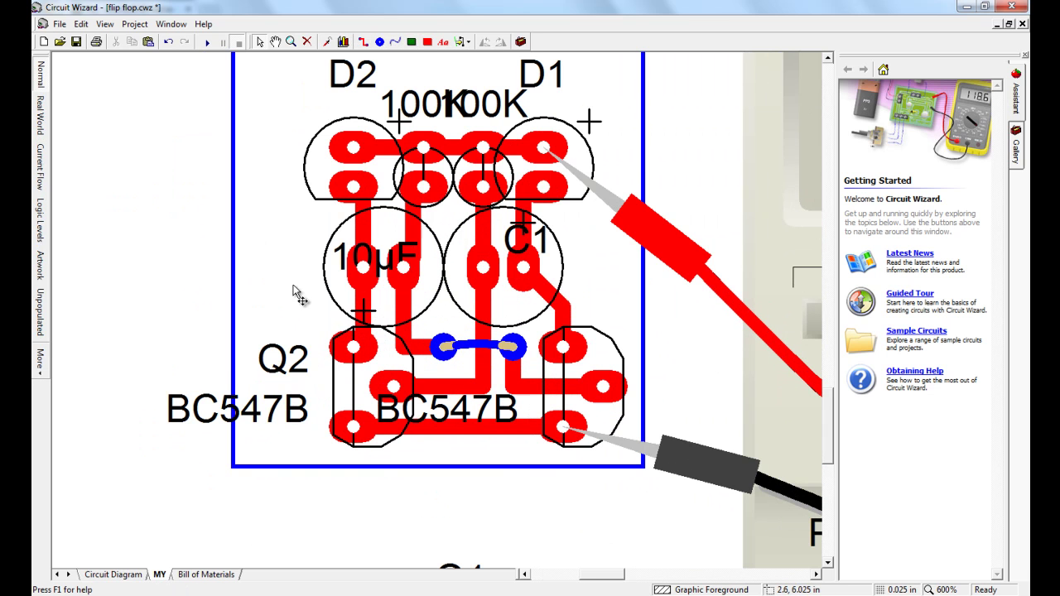
Compare the board in the Artwork, Real World, Current Flow and Unpopulated display styles
click(39, 265)
scroll(116, 235, down, 1)
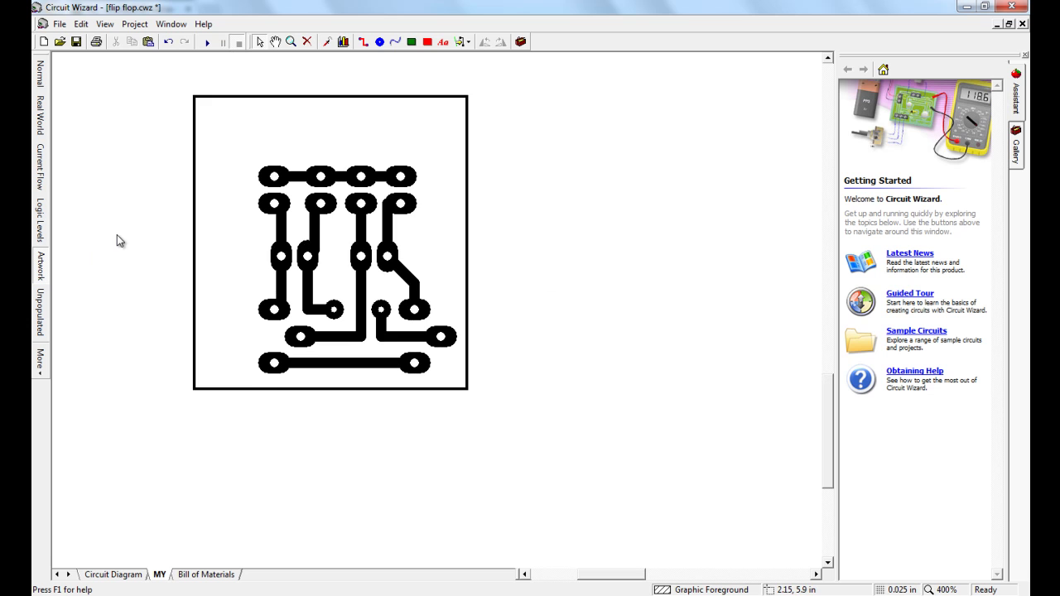
click(42, 106)
click(40, 159)
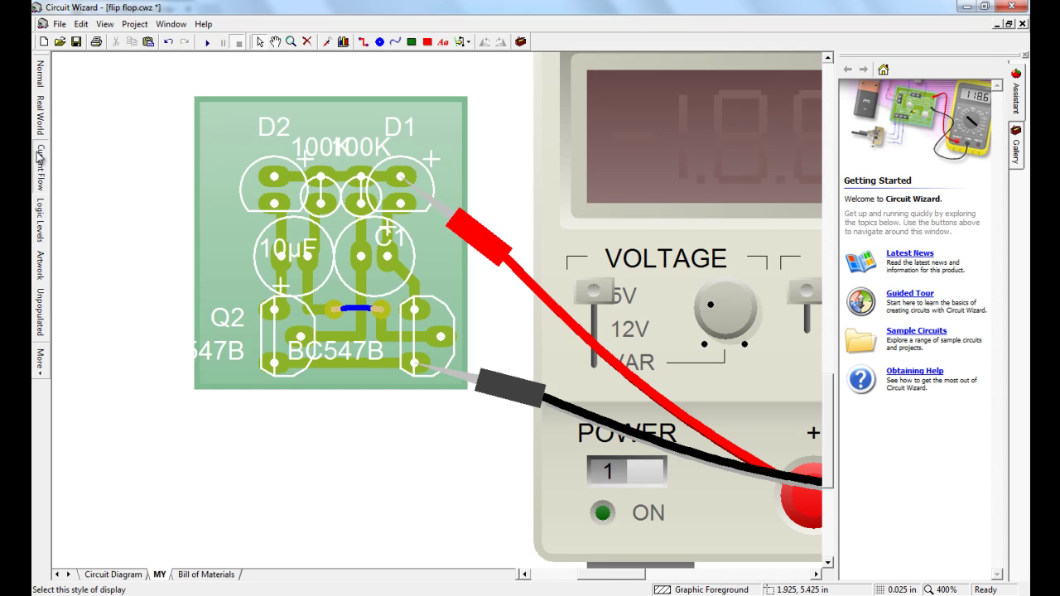
click(38, 321)
Open the Bill of Materials page and review the component costs, quantities and overall total
click(206, 575)
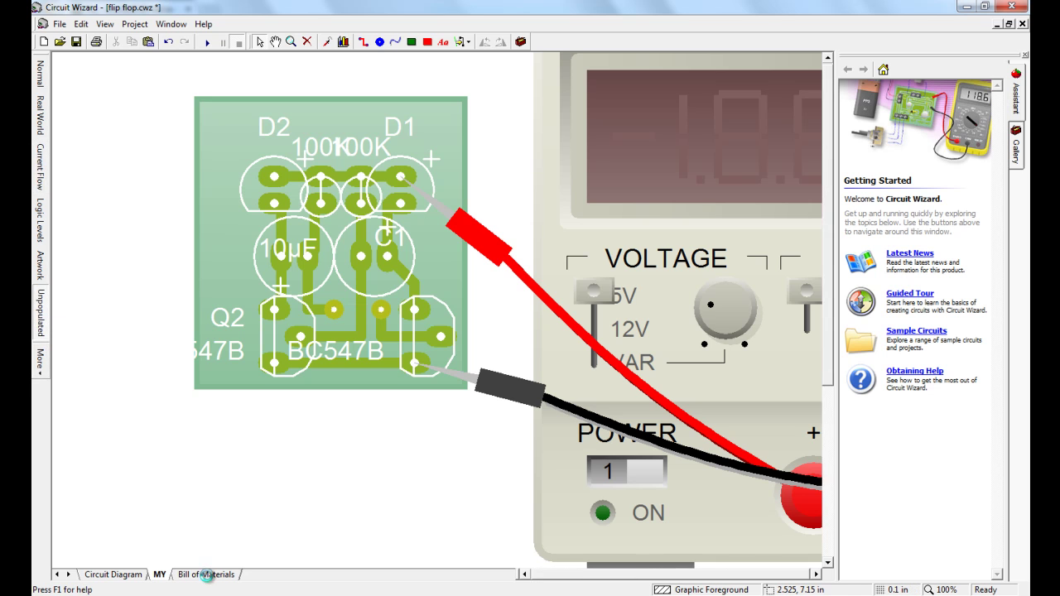
scroll(386, 124, down, 1)
scroll(758, 166, up, 3)
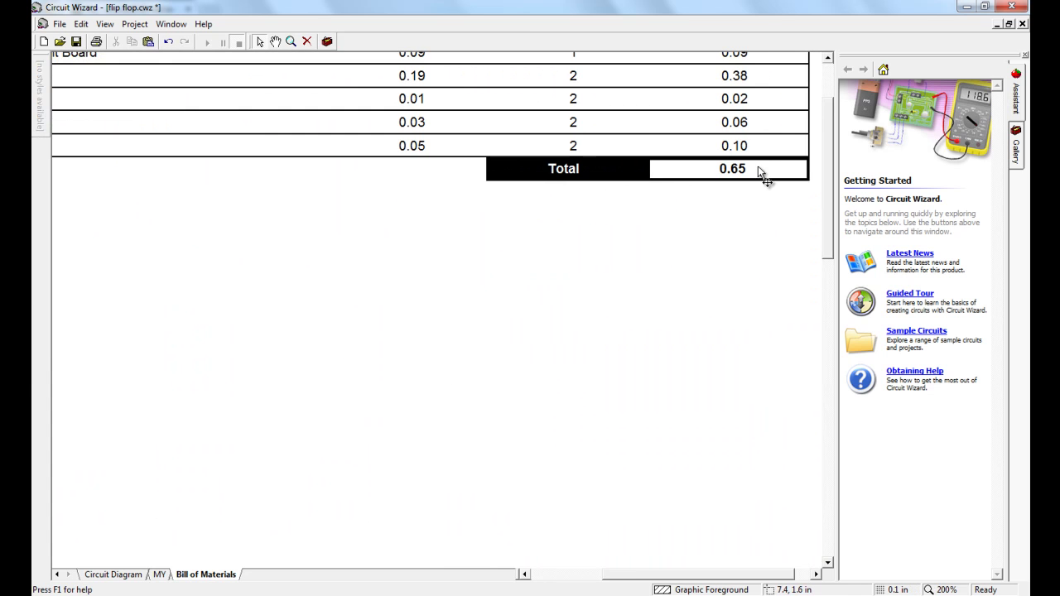
scroll(580, 162, down, 3)
scroll(419, 82, up, 2)
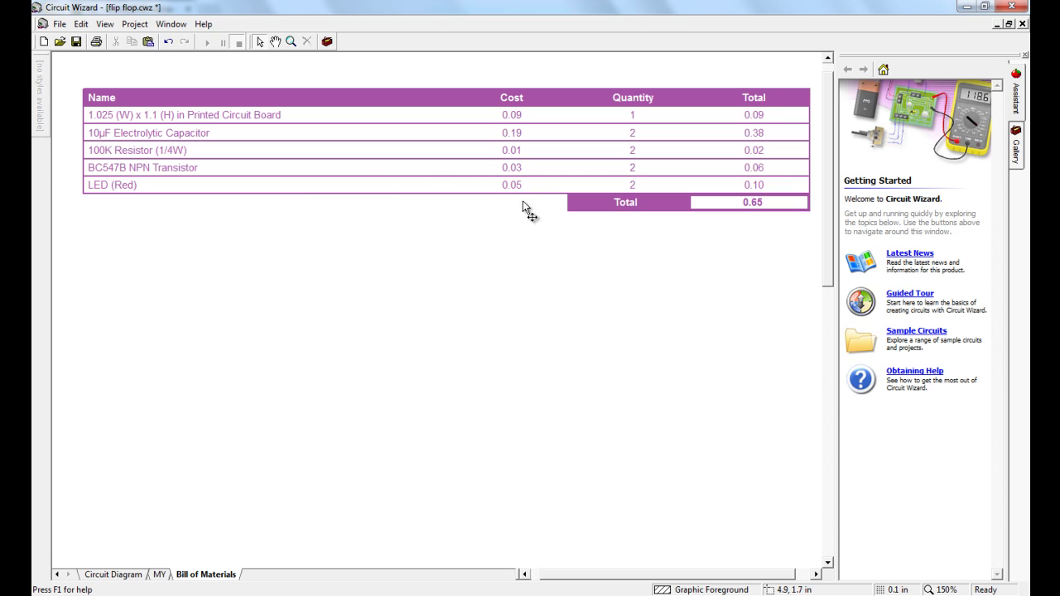
scroll(683, 231, down, 1)
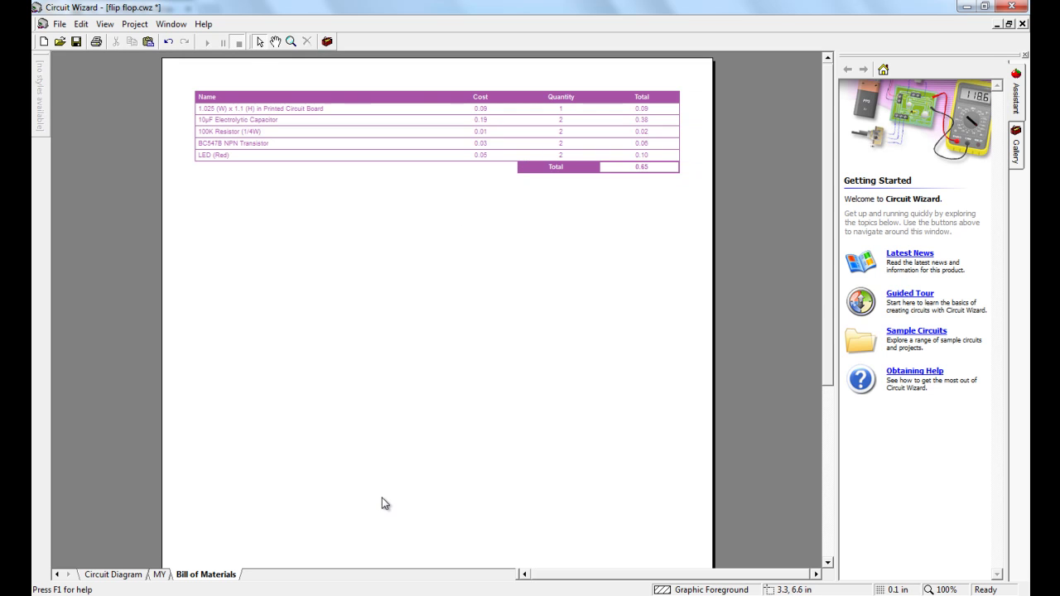
Return to the MY page, inspect the unpopulated board up close, and restore the Normal display style
click(159, 574)
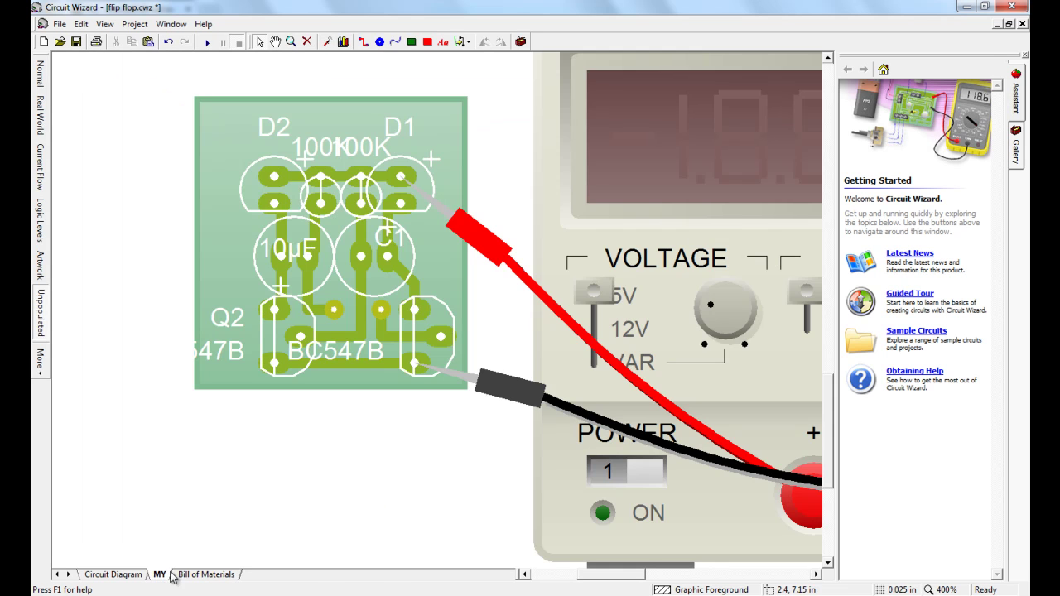
scroll(395, 406, down, 1)
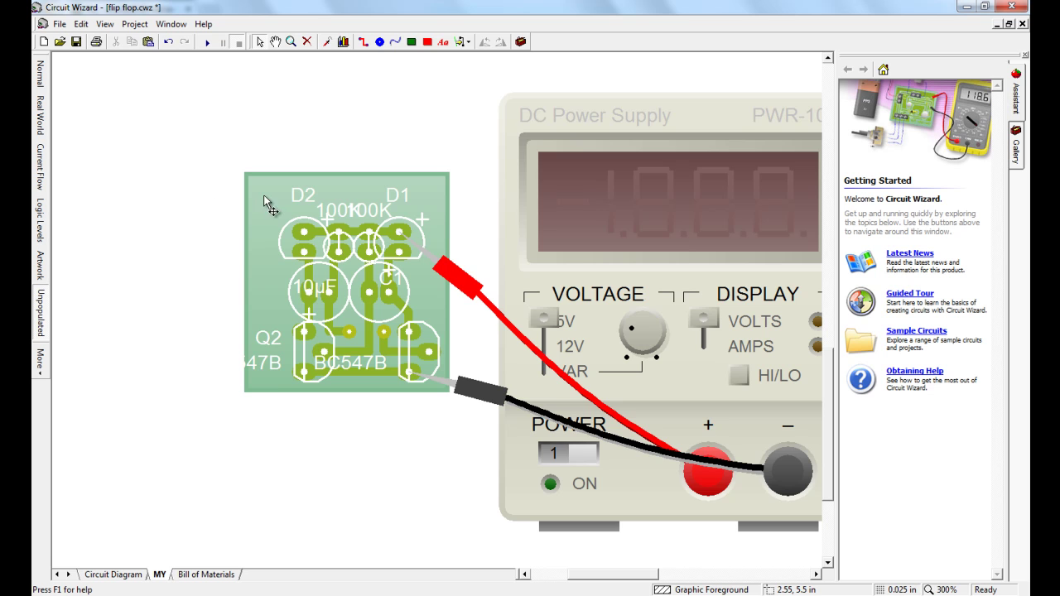
scroll(263, 296, up, 2)
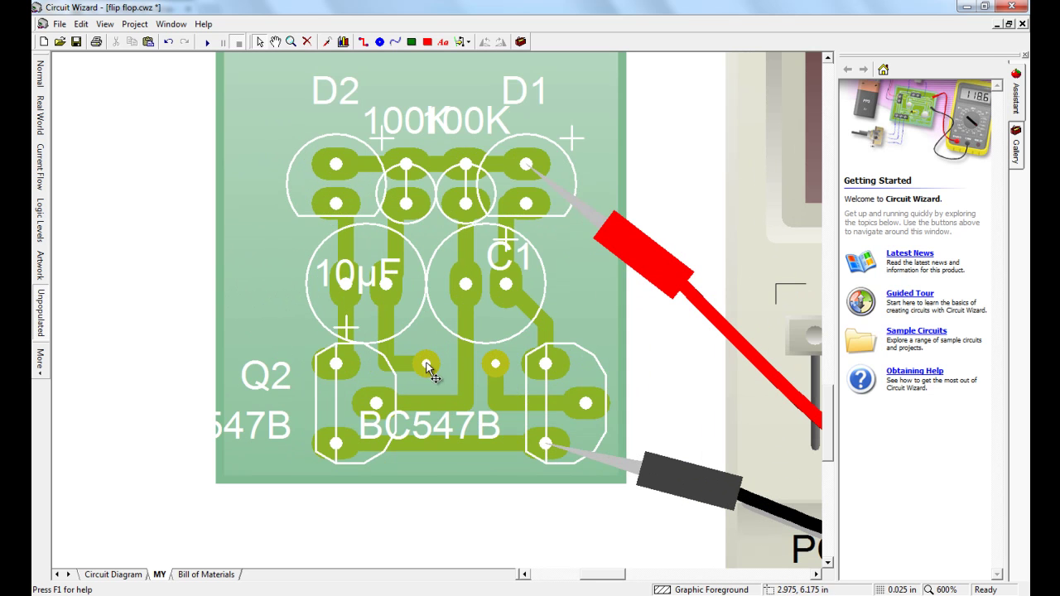
click(39, 72)
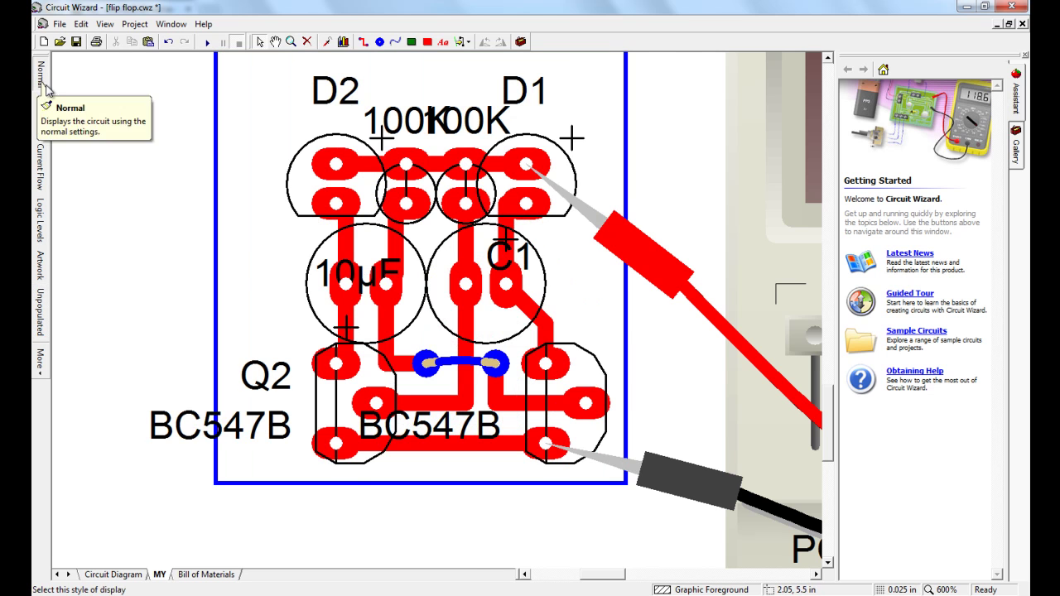
Run the board simulation briefly with the power supply in view, and stop it
scroll(235, 251, down, 3)
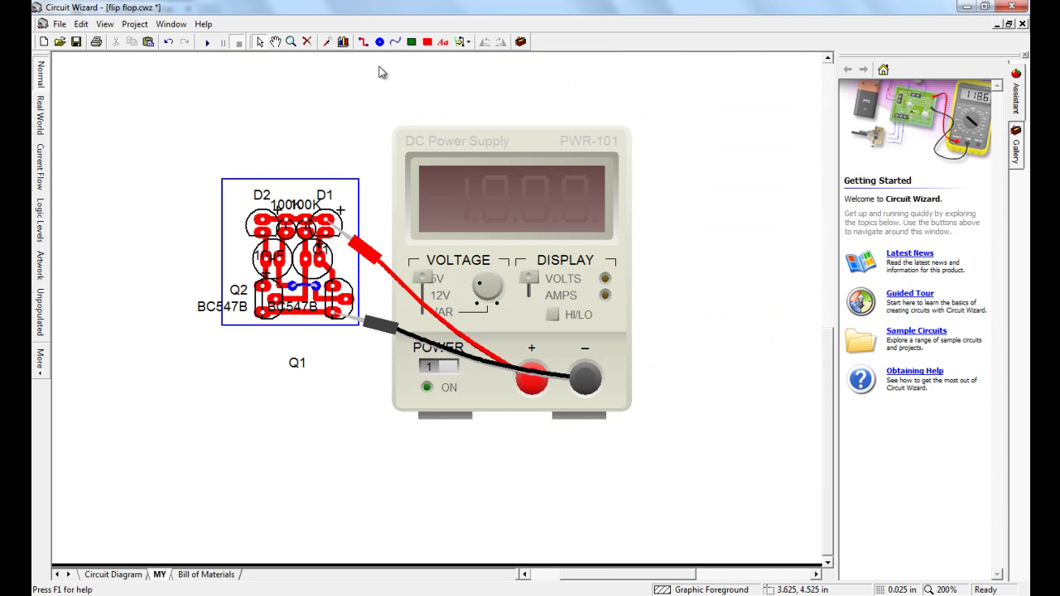
click(208, 43)
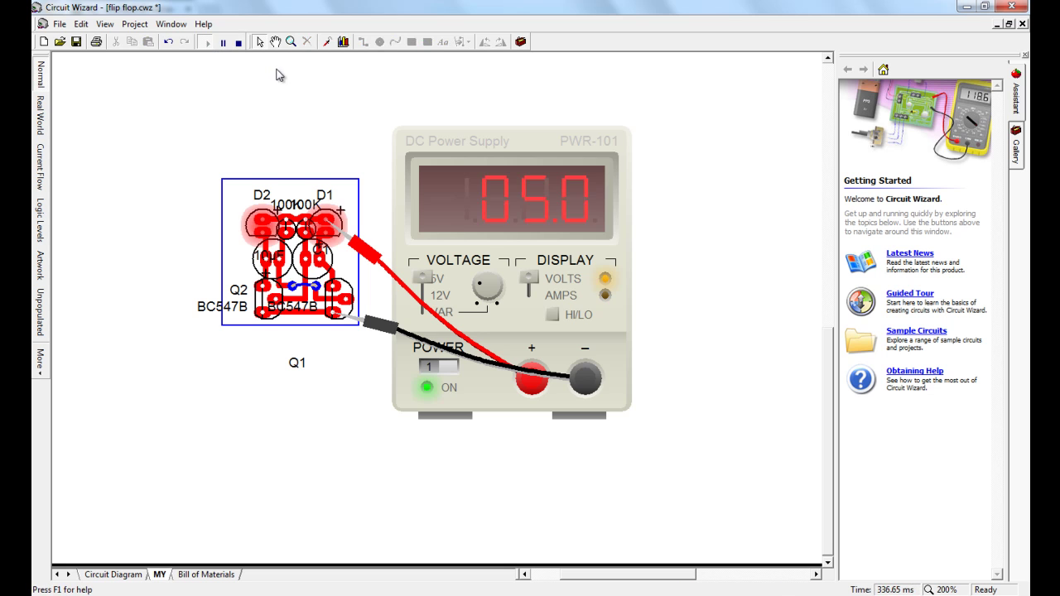
click(238, 43)
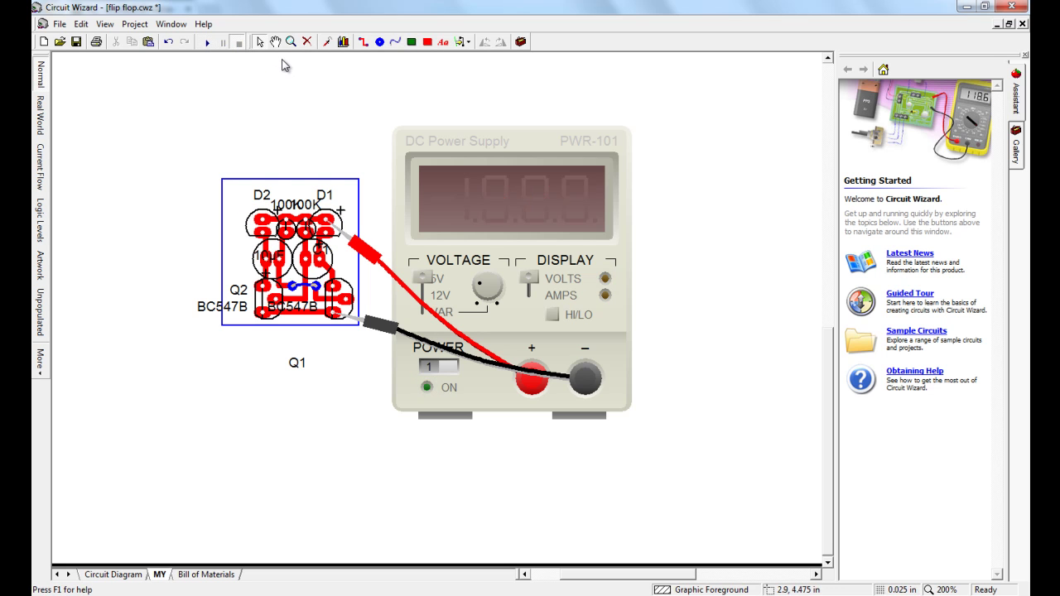